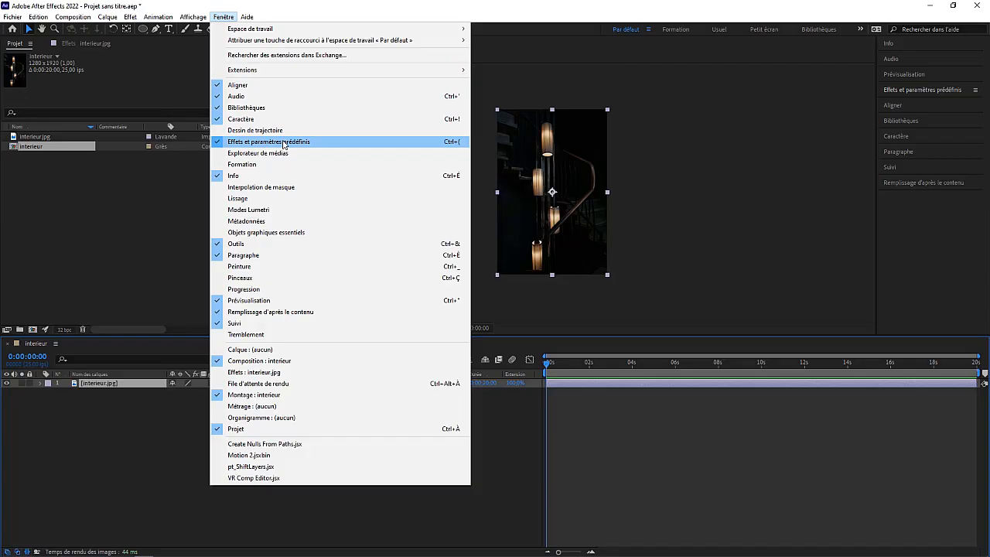
Step: Look through the effect categories available for the interieur.jpg layer
{"action": "left_click", "coordinate": [677, 429]}
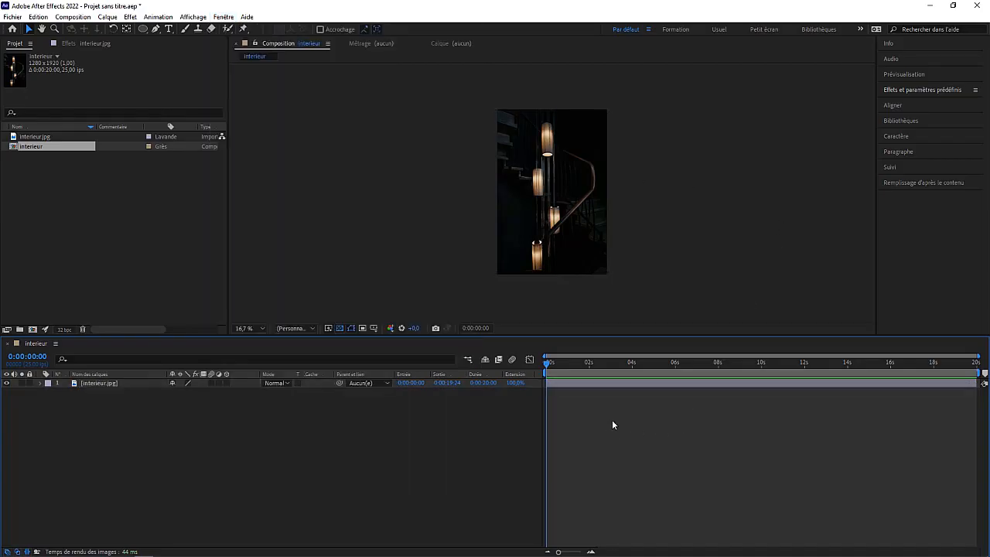
{"action": "left_click", "coordinate": [594, 383]}
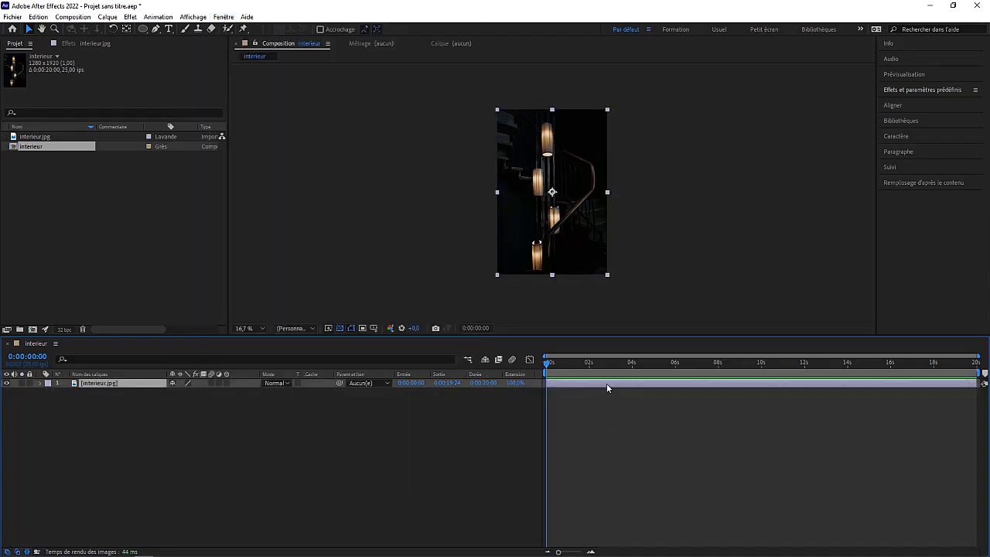
{"action": "right_click", "coordinate": [607, 385]}
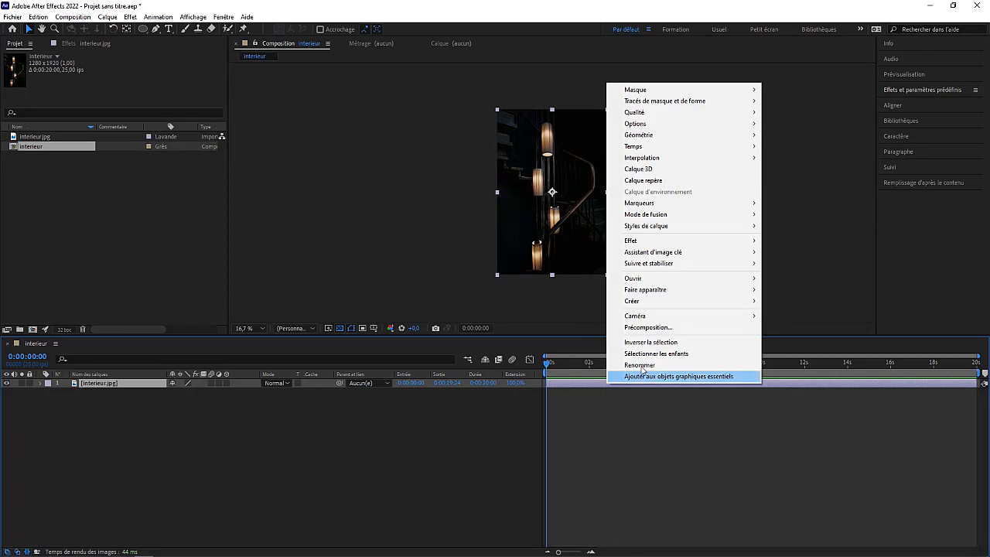
{"action": "mouse_move", "coordinate": [643, 245]}
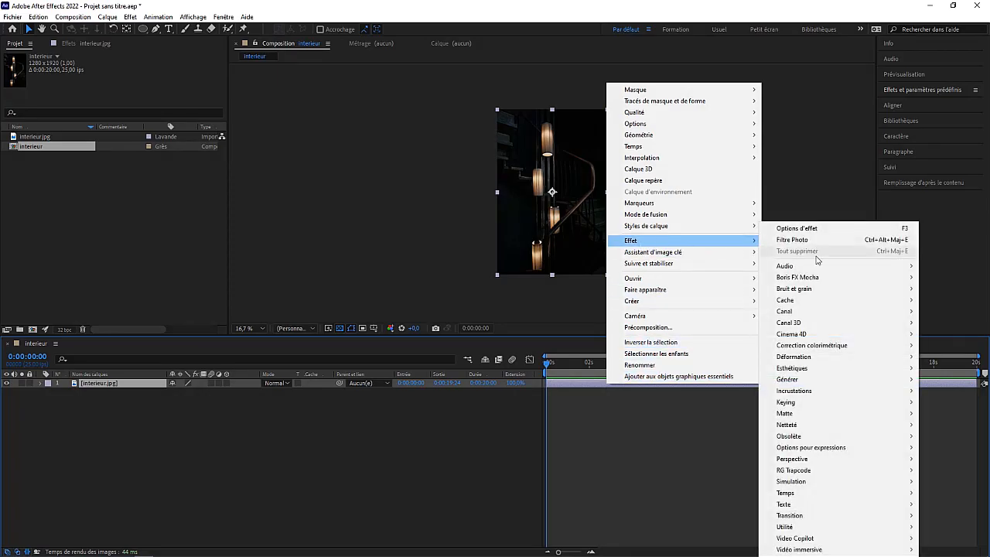
{"action": "mouse_move", "coordinate": [817, 550]}
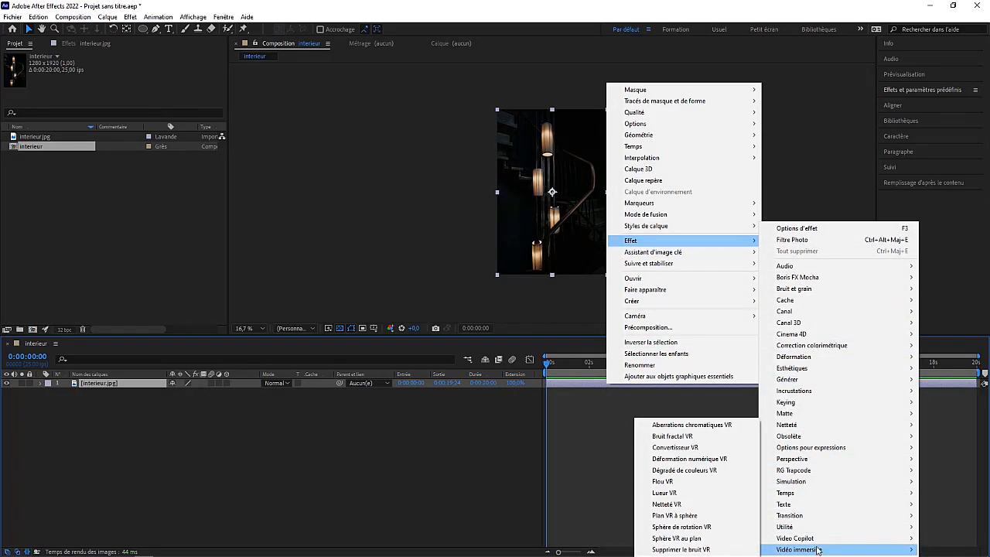
{"action": "left_click", "coordinate": [130, 16]}
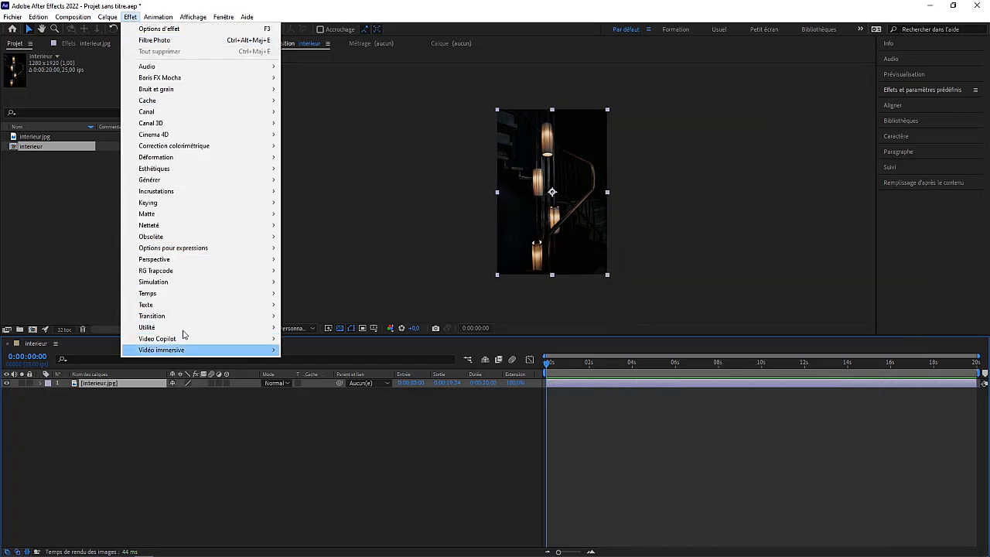
{"action": "mouse_move", "coordinate": [172, 116]}
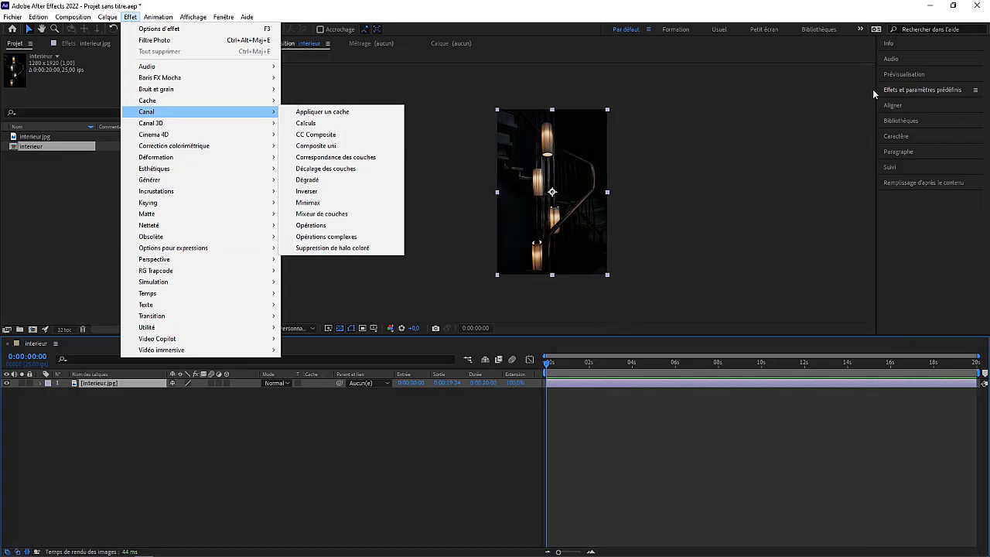
Step: Search the effects for "lueur" and apply Lueur diffuse to the interieur.jpg layer
{"action": "left_click", "coordinate": [919, 90]}
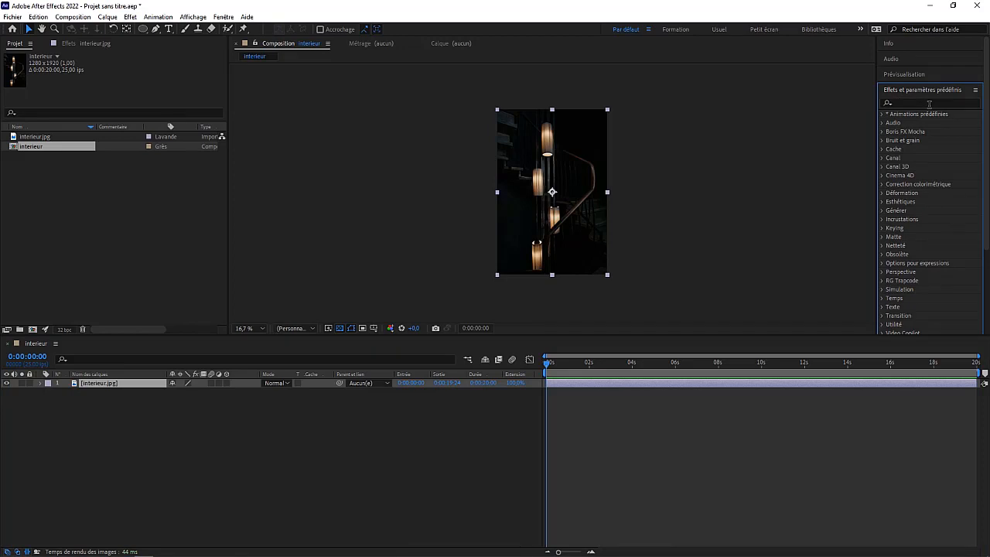
{"action": "left_click", "coordinate": [921, 103]}
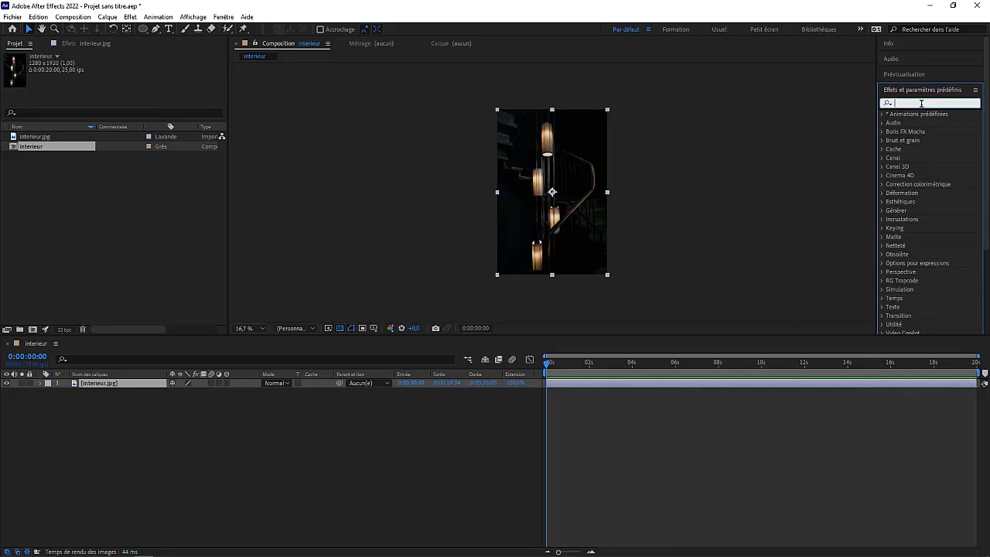
{"action": "type", "text": "lueur"}
{"action": "left_click", "coordinate": [893, 103]}
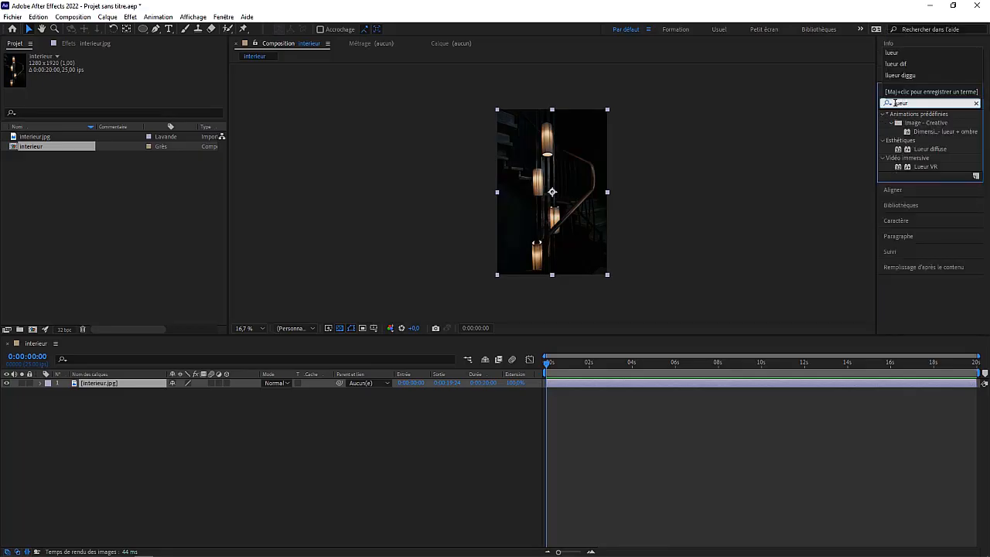
{"action": "left_click", "coordinate": [924, 150]}
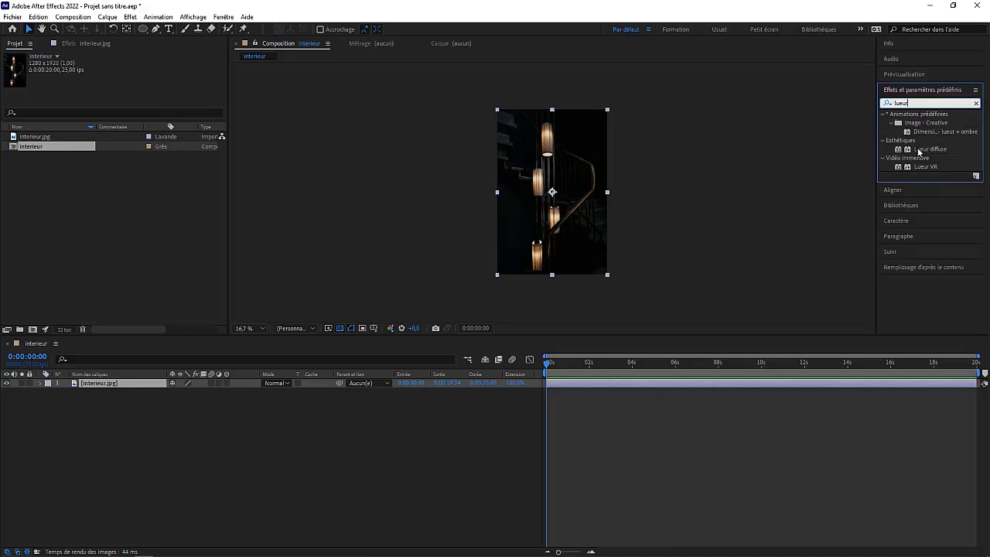
{"action": "left_click_drag", "start_coordinate": [920, 149], "coordinate": [96, 386]}
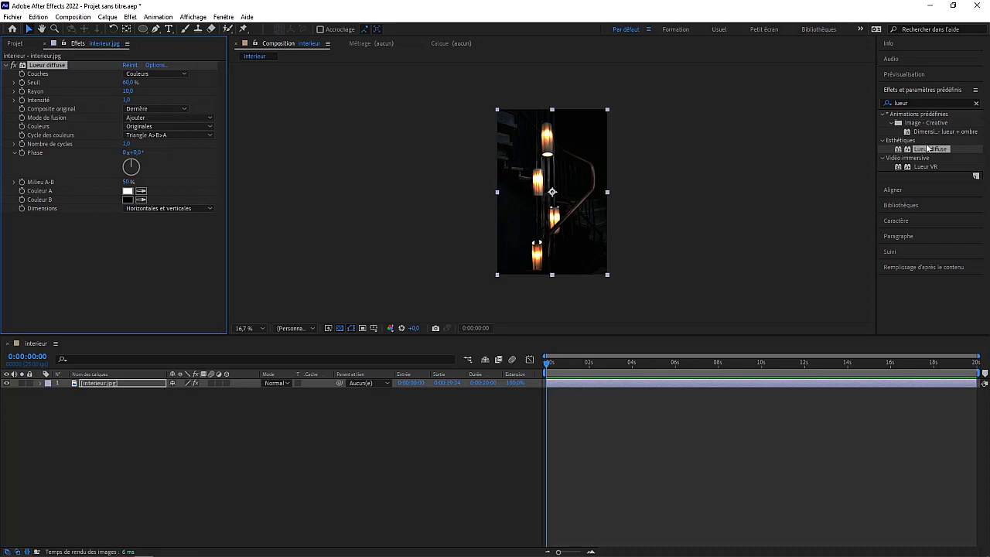
Step: Expand the Correction colorimétrique category in the unfiltered effects list and set the project's colour depth to 8 bits per channel
{"action": "left_click", "coordinate": [976, 104]}
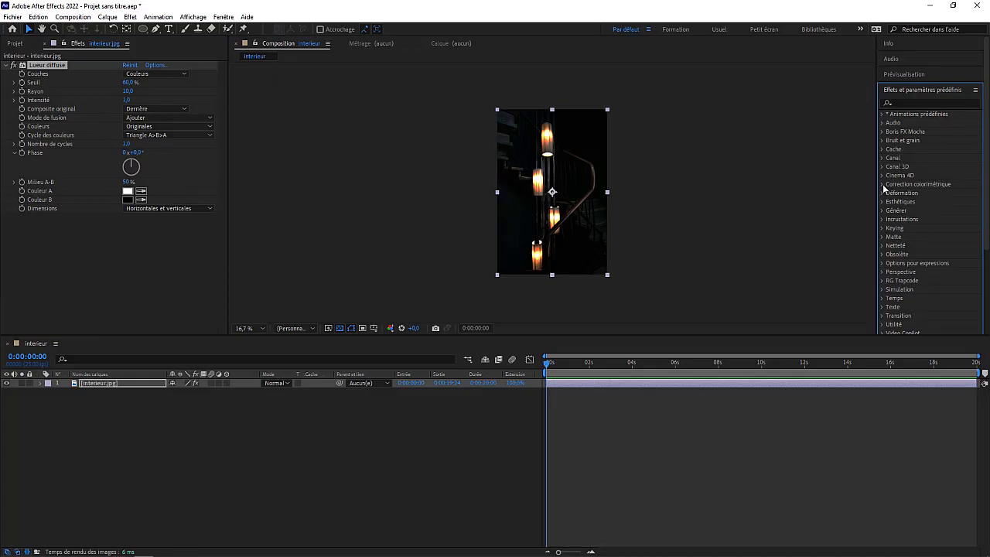
{"action": "left_click", "coordinate": [883, 184]}
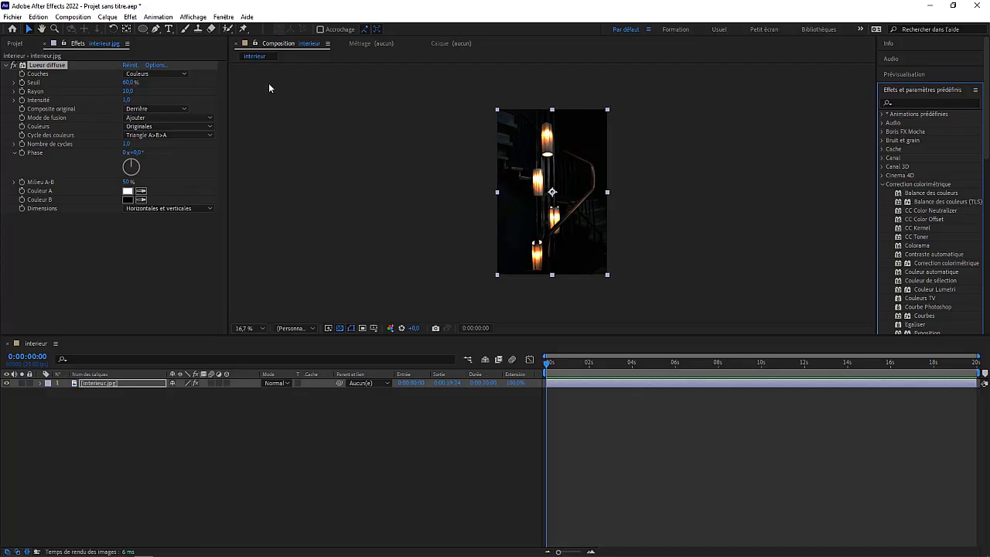
{"action": "left_click", "coordinate": [6, 45]}
{"action": "left_click", "coordinate": [6, 44]}
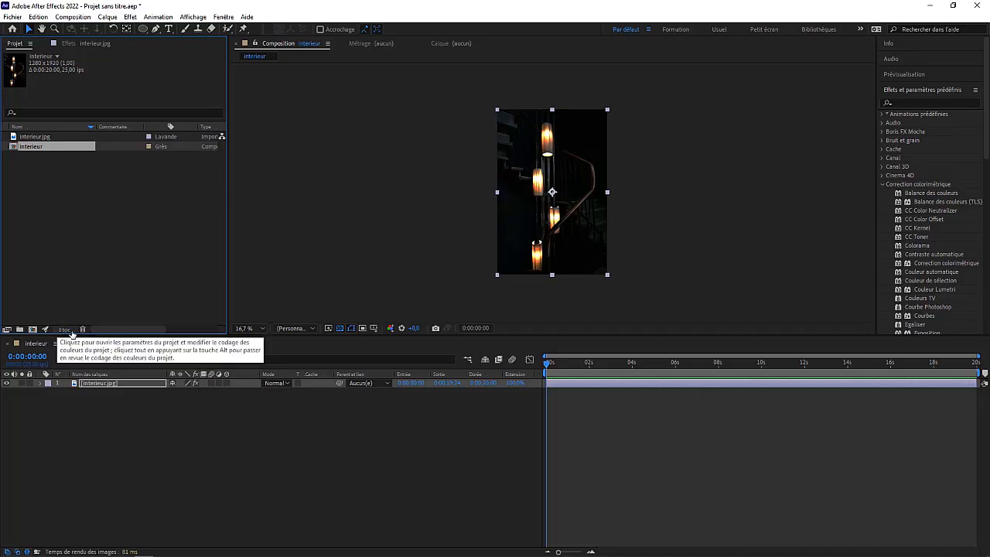
Step: Set the Rayon of the Lueur diffuse effect on interieur.jpg to 151
{"action": "scroll", "coordinate": [545, 184], "scroll_direction": "up", "scroll_amount": 2}
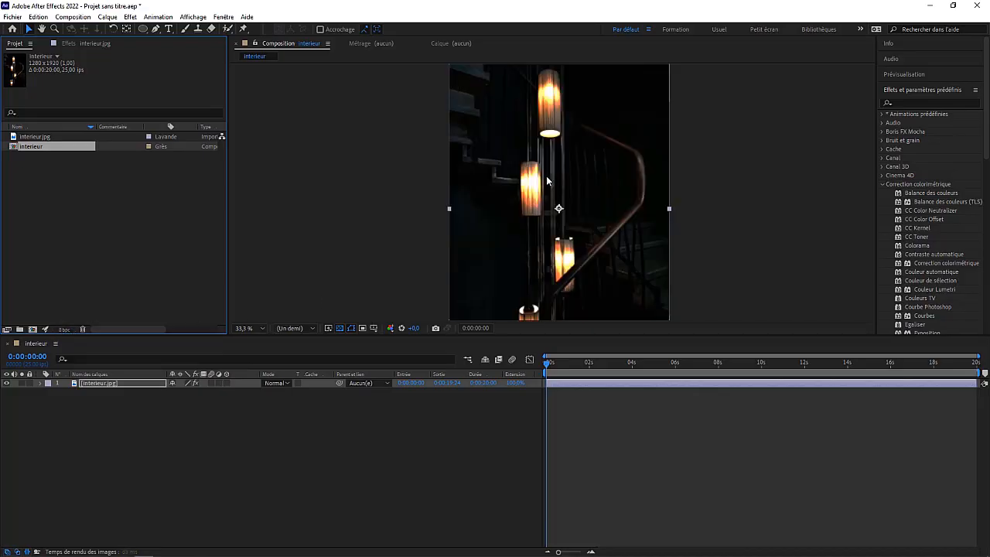
{"action": "scroll", "coordinate": [545, 184], "scroll_direction": "up", "scroll_amount": 3}
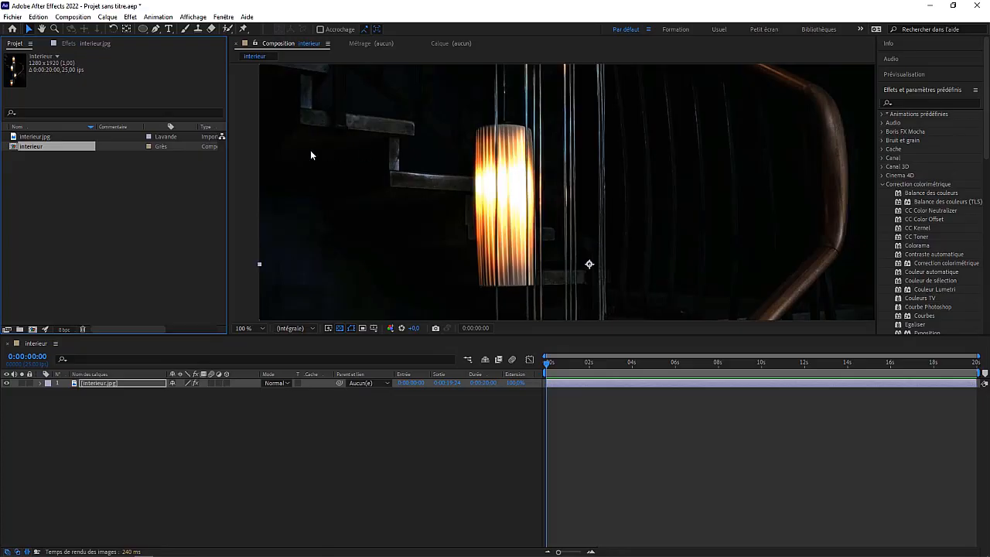
{"action": "left_click", "coordinate": [86, 42]}
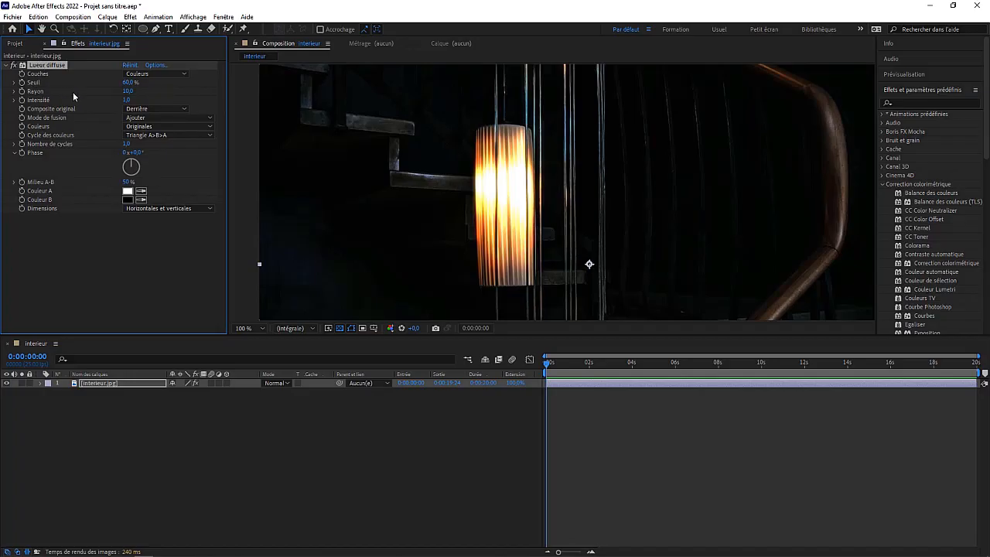
{"action": "left_click_drag", "start_coordinate": [131, 92], "coordinate": [204, 94]}
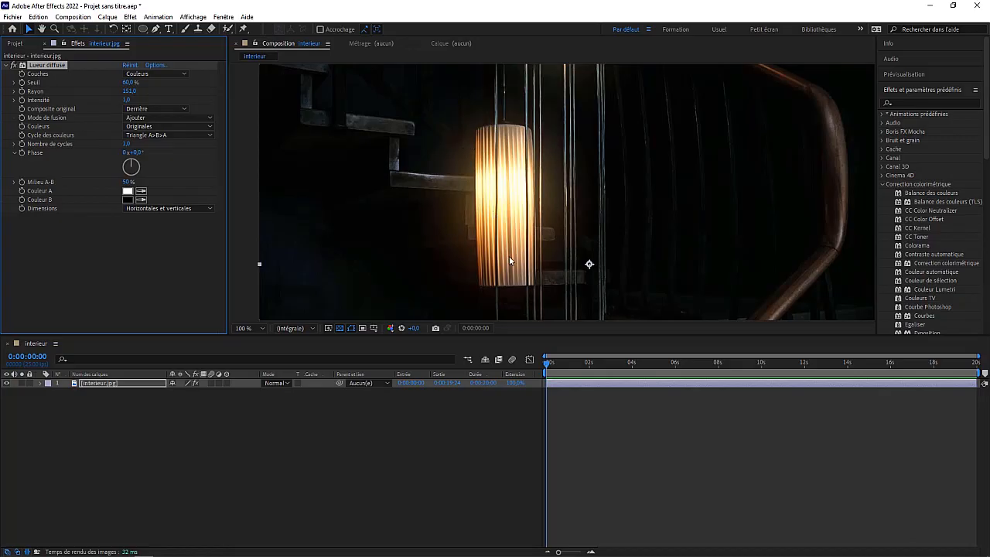
Step: Set the project's colour depth to 32 bits par couche (flottant) in the project settings
{"action": "left_click", "coordinate": [13, 44]}
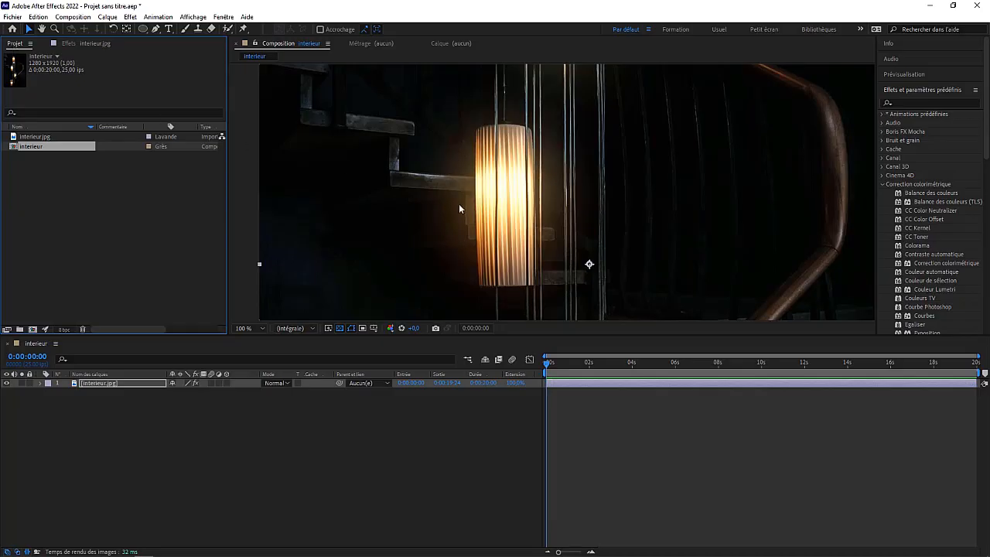
{"action": "left_click", "coordinate": [64, 329]}
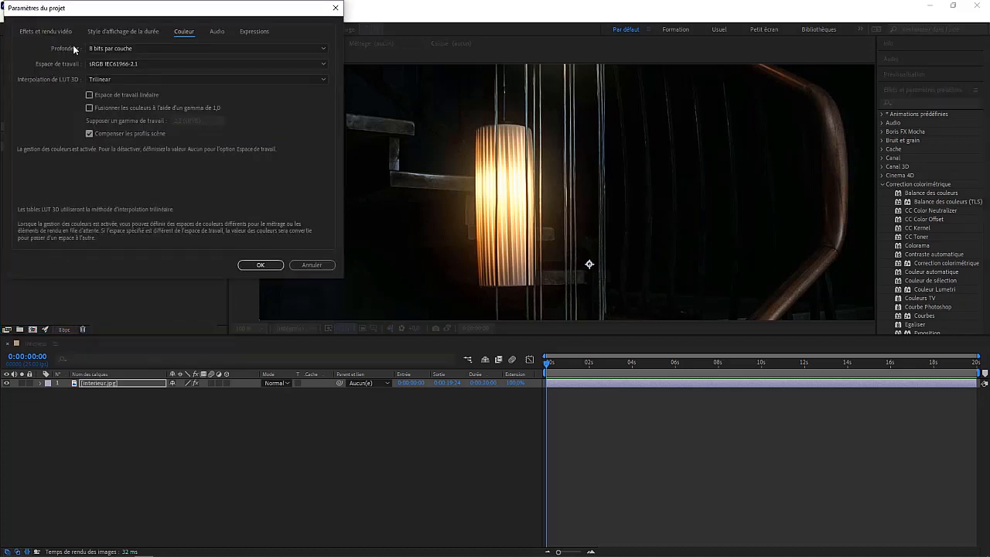
{"action": "left_click", "coordinate": [161, 47]}
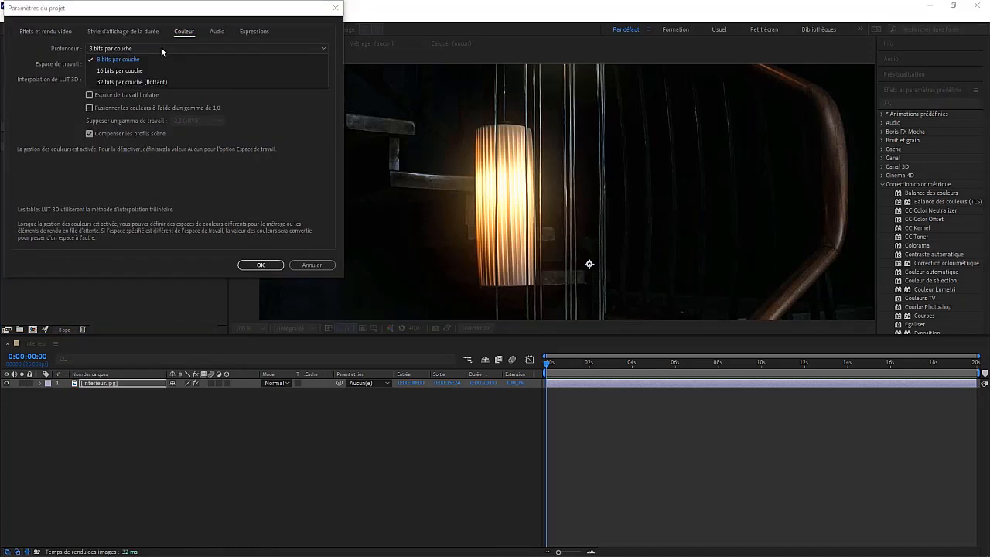
{"action": "left_click", "coordinate": [122, 81]}
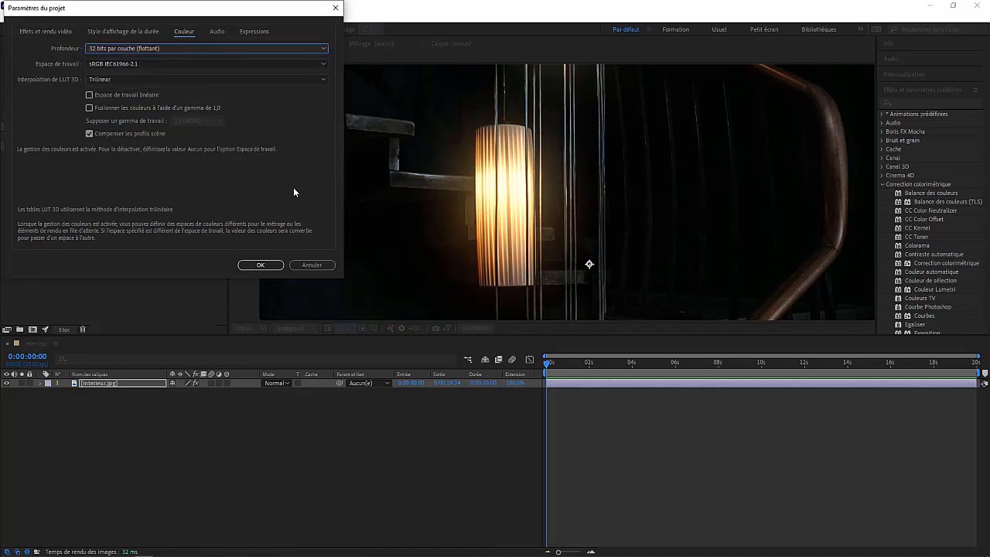
{"action": "left_click", "coordinate": [264, 264]}
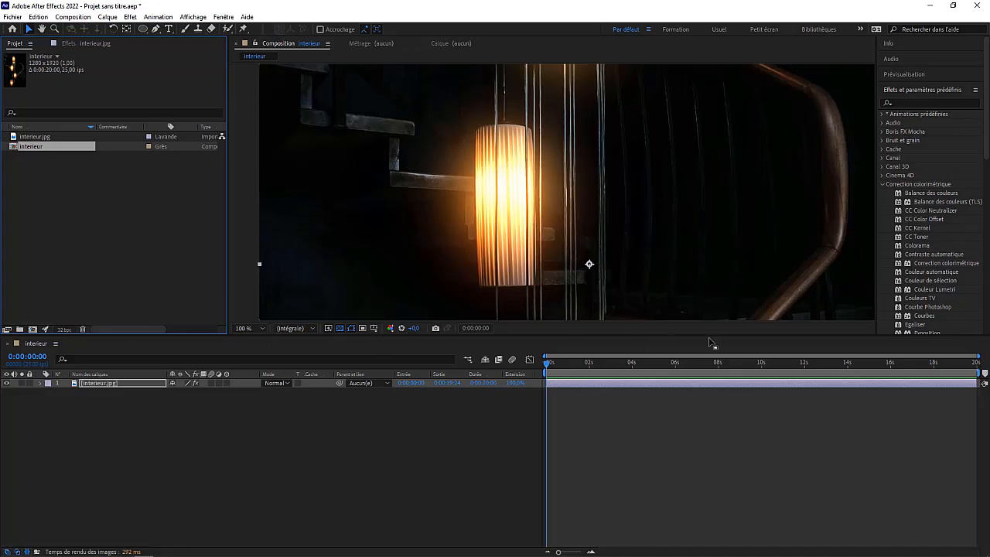
Step: Apply the Egaliser colour correction effect to the interieur.jpg layer
{"action": "left_click", "coordinate": [920, 327]}
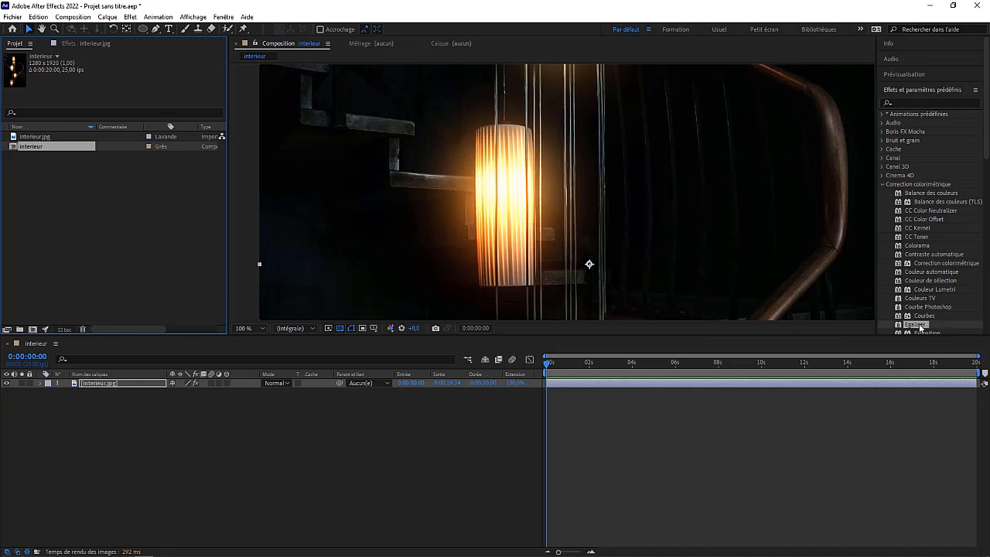
{"action": "left_click_drag", "start_coordinate": [919, 326], "coordinate": [99, 382]}
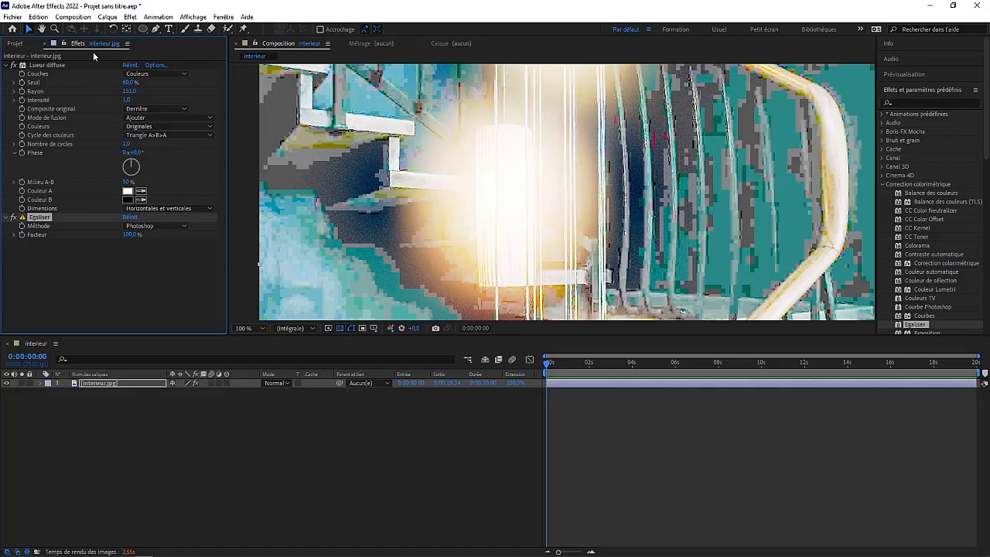
{"action": "left_click", "coordinate": [96, 385]}
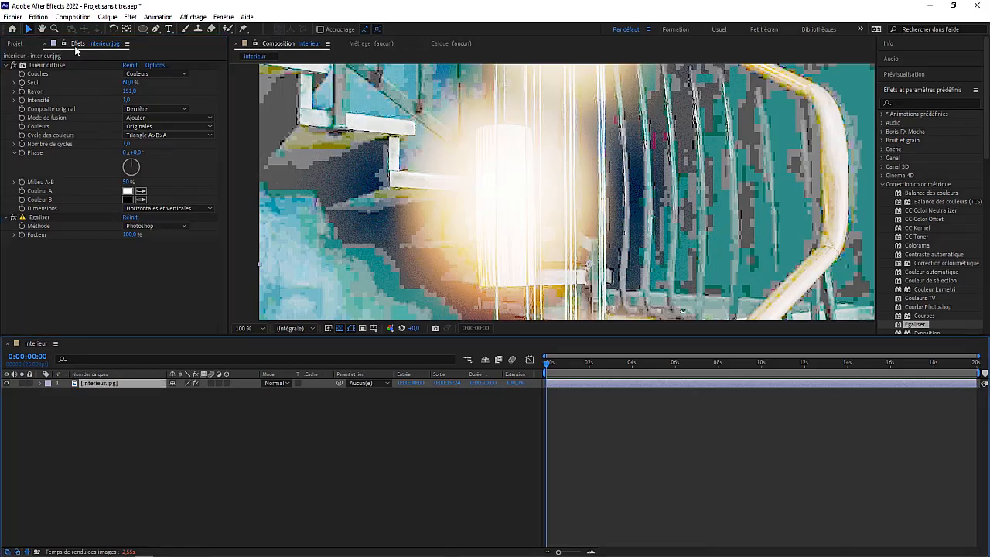
Step: Delete the Egaliser and Lueur diffuse effects from the interieur.jpg layer
{"action": "left_click", "coordinate": [36, 219]}
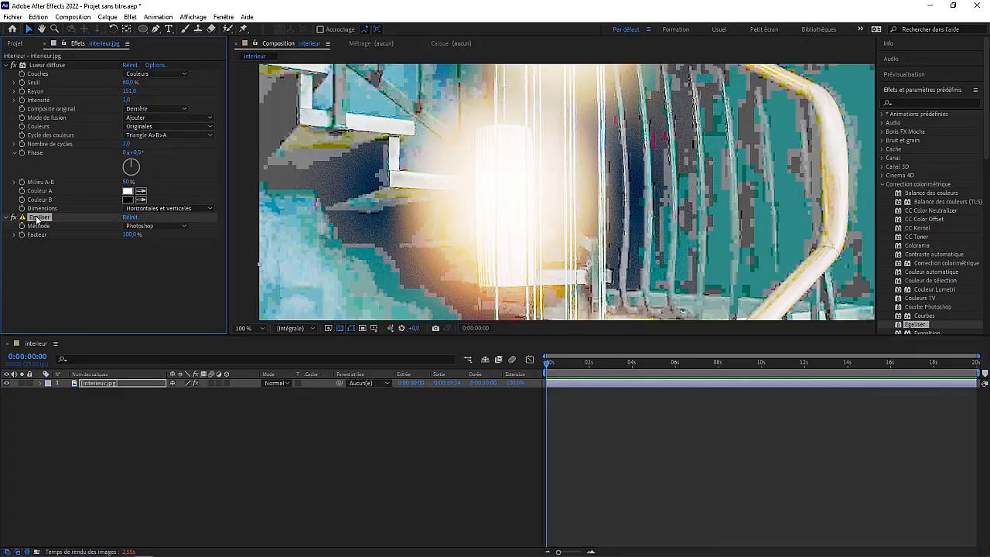
{"action": "key", "text": "Delete"}
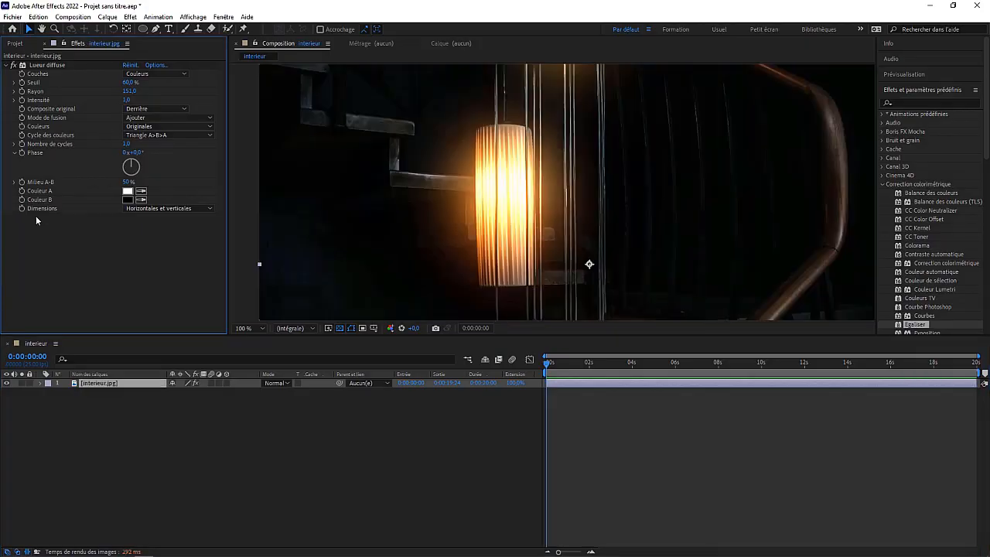
{"action": "left_click", "coordinate": [43, 67]}
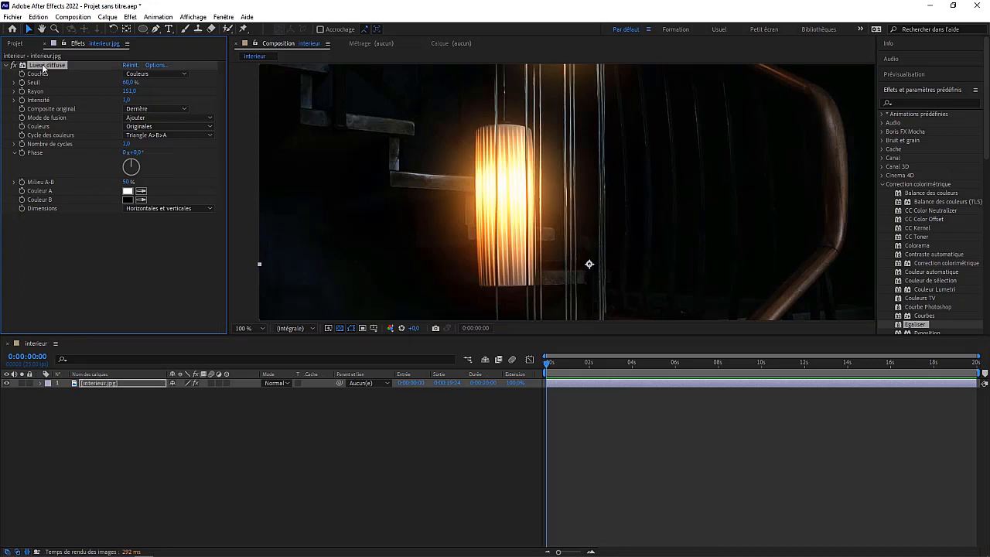
{"action": "key", "text": "Delete"}
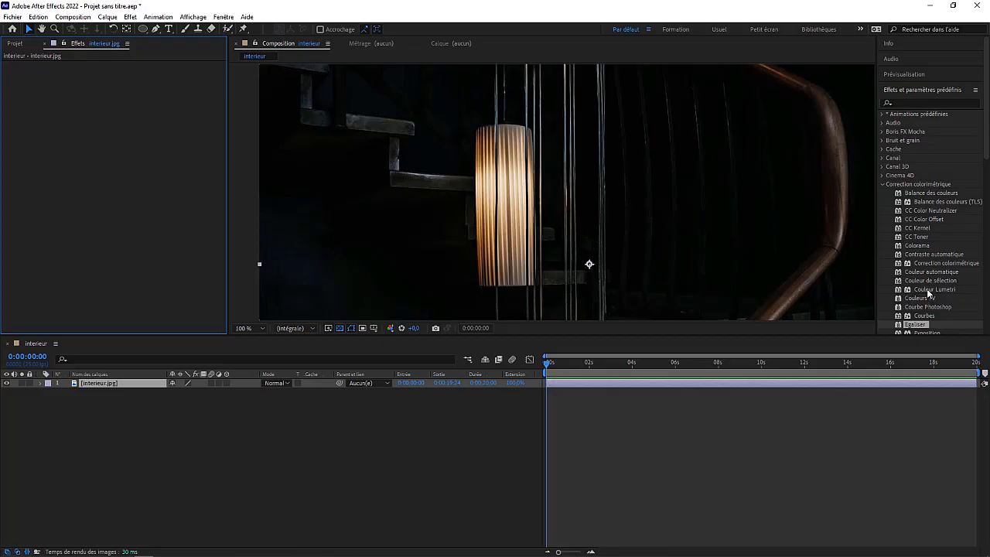
Step: Apply the Couleur Lumetri effect to the interieur.jpg layer
{"action": "left_click", "coordinate": [929, 291]}
{"action": "left_click_drag", "start_coordinate": [929, 291], "coordinate": [104, 388]}
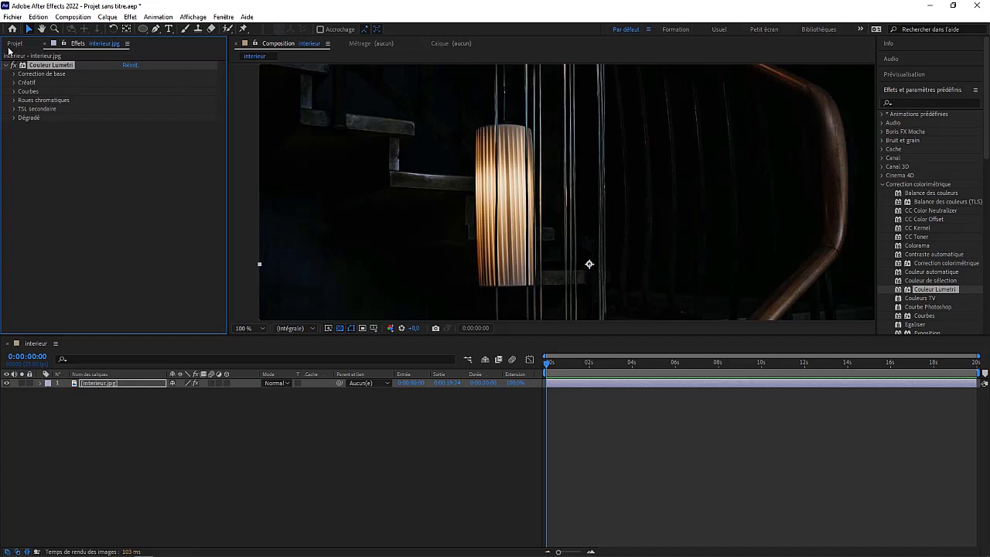
Step: Check the available video rendering and effects acceleration options in the project settings
{"action": "left_click", "coordinate": [15, 43]}
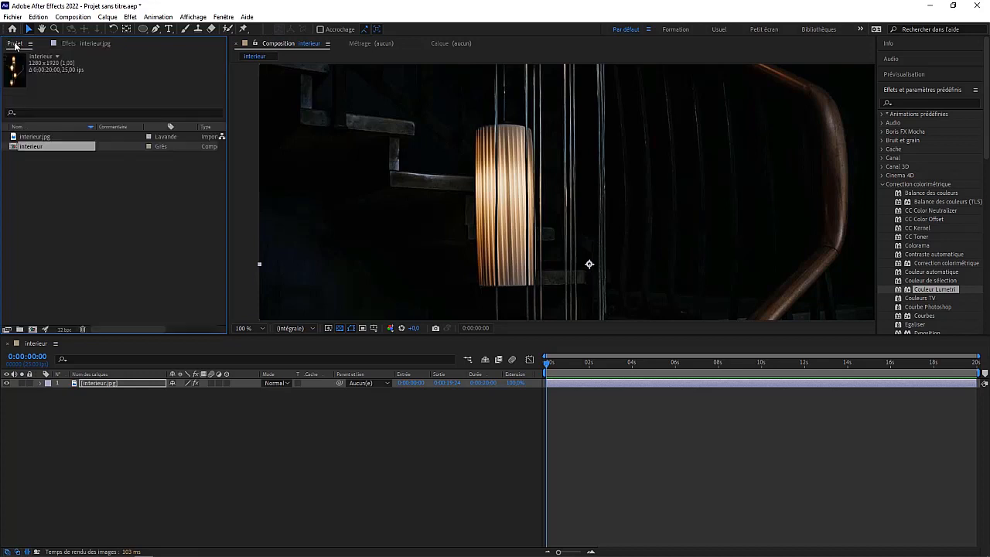
{"action": "left_click", "coordinate": [45, 330]}
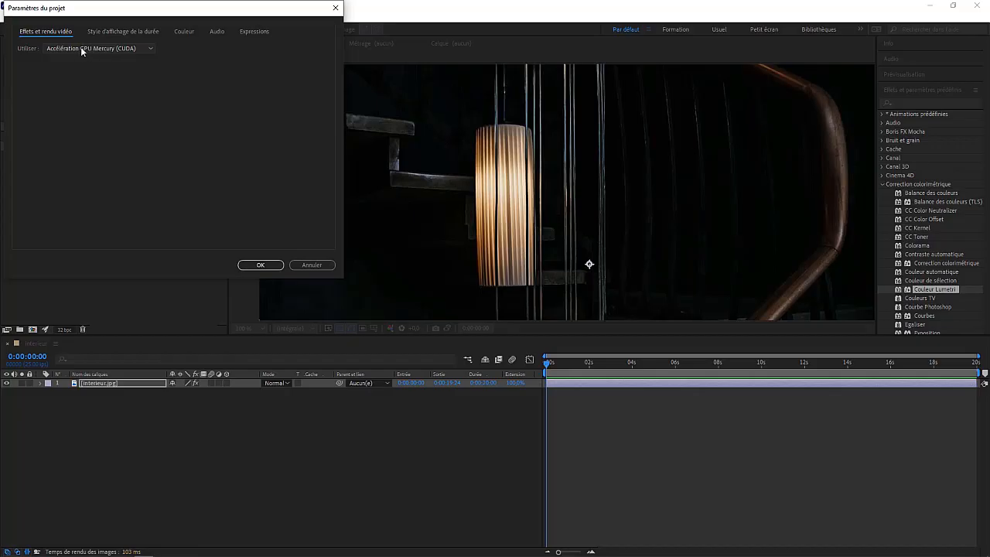
{"action": "left_click", "coordinate": [149, 51]}
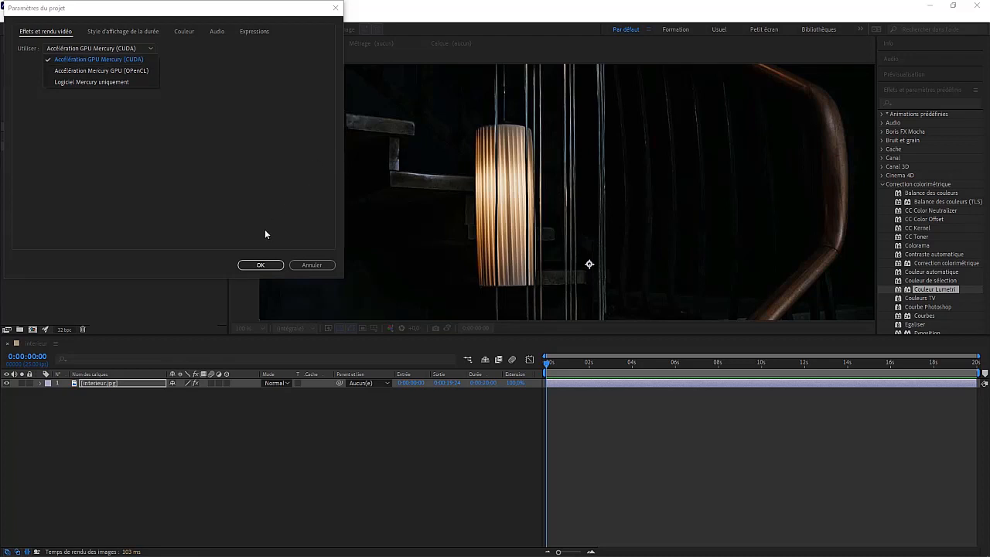
{"action": "left_click", "coordinate": [263, 266]}
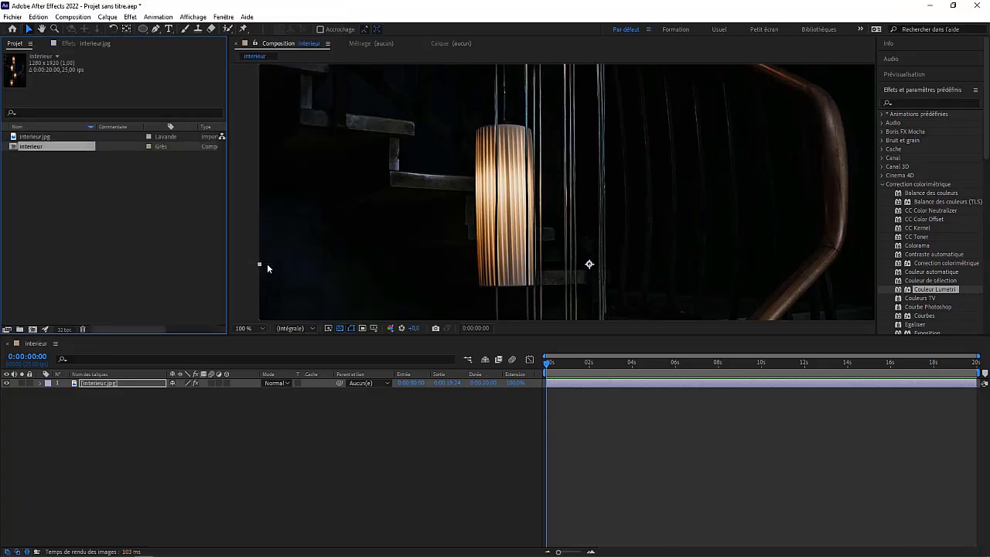
Step: Set the Température in Couleur Lumetri's Correction de base to 300 for interieur.jpg
{"action": "left_click", "coordinate": [88, 43]}
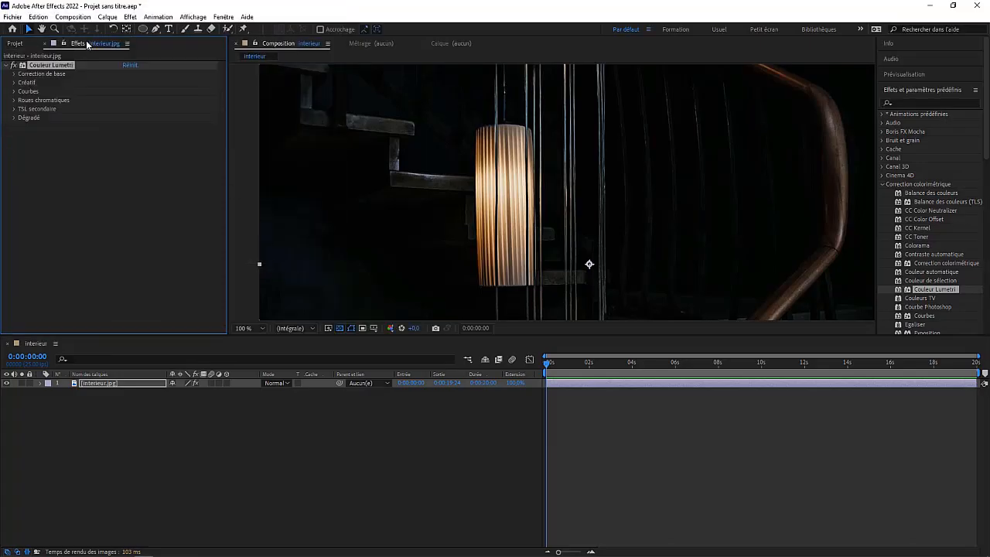
{"action": "left_click", "coordinate": [13, 74]}
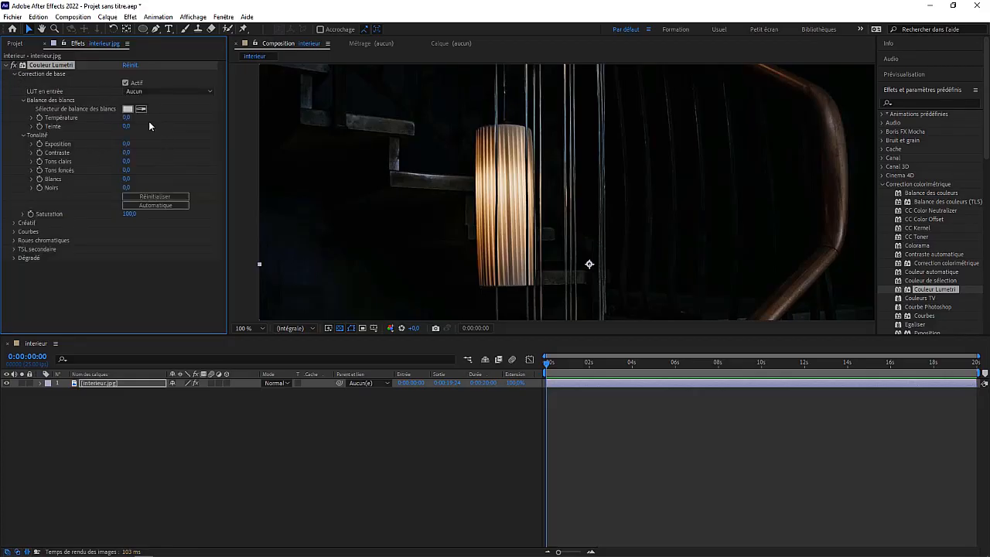
{"action": "left_click", "coordinate": [125, 120]}
{"action": "type", "text": "300"}
{"action": "key", "text": "Return"}
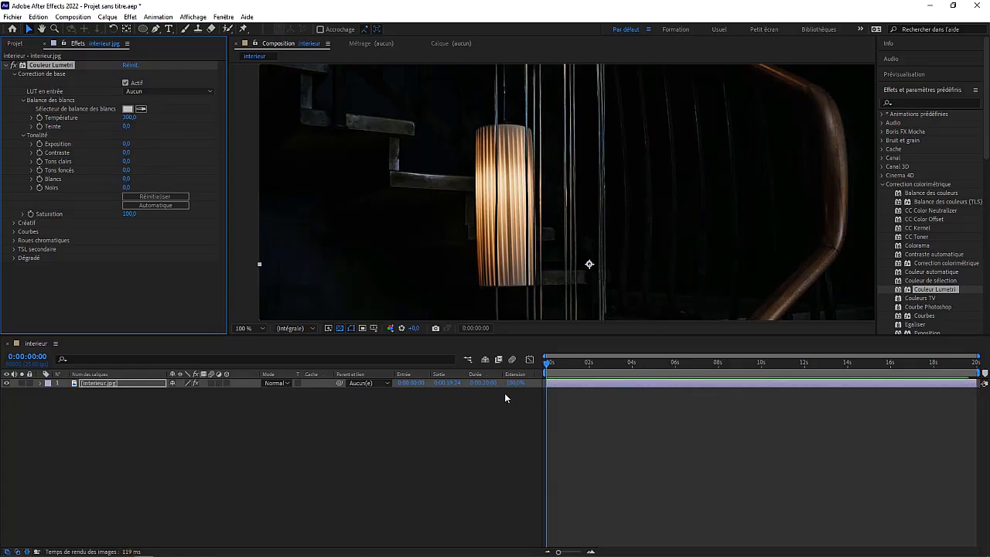